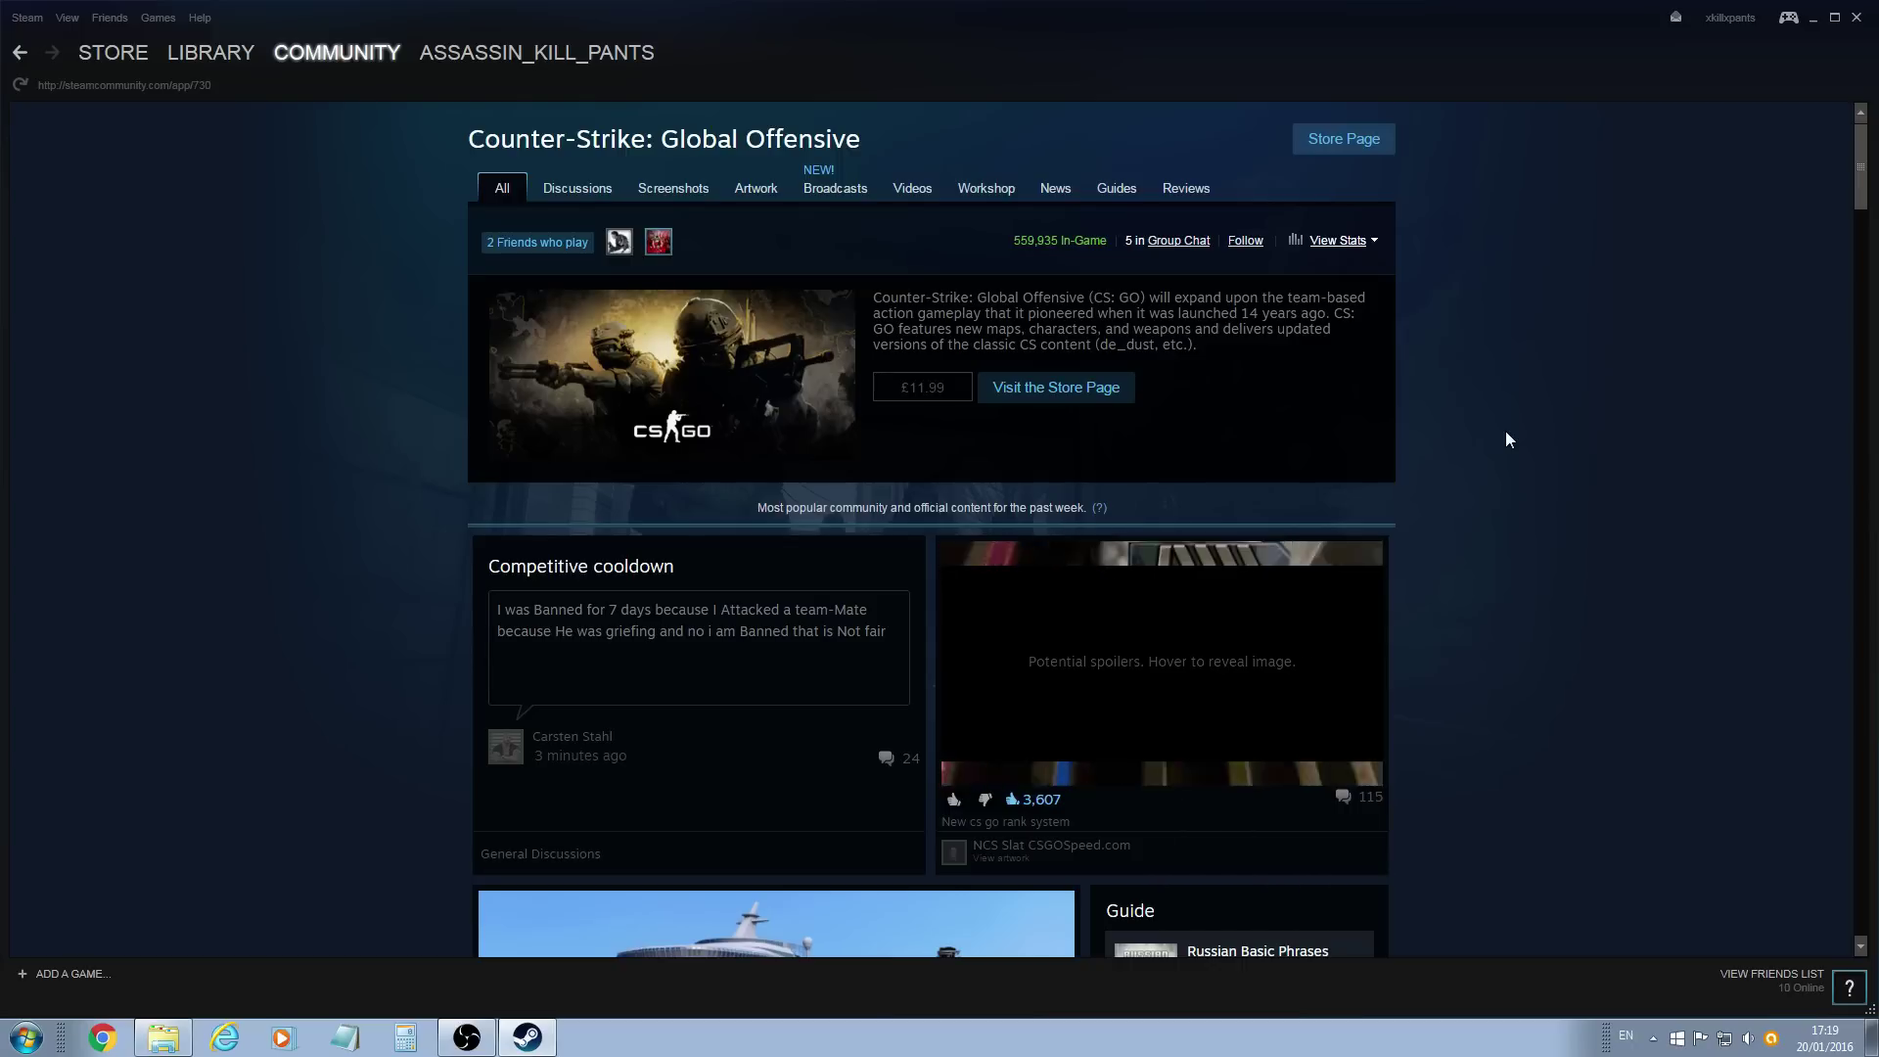
Step: Search community Individuals for a made-up name and confirm no users match
left_click(109, 15)
mouse_move(113, 54)
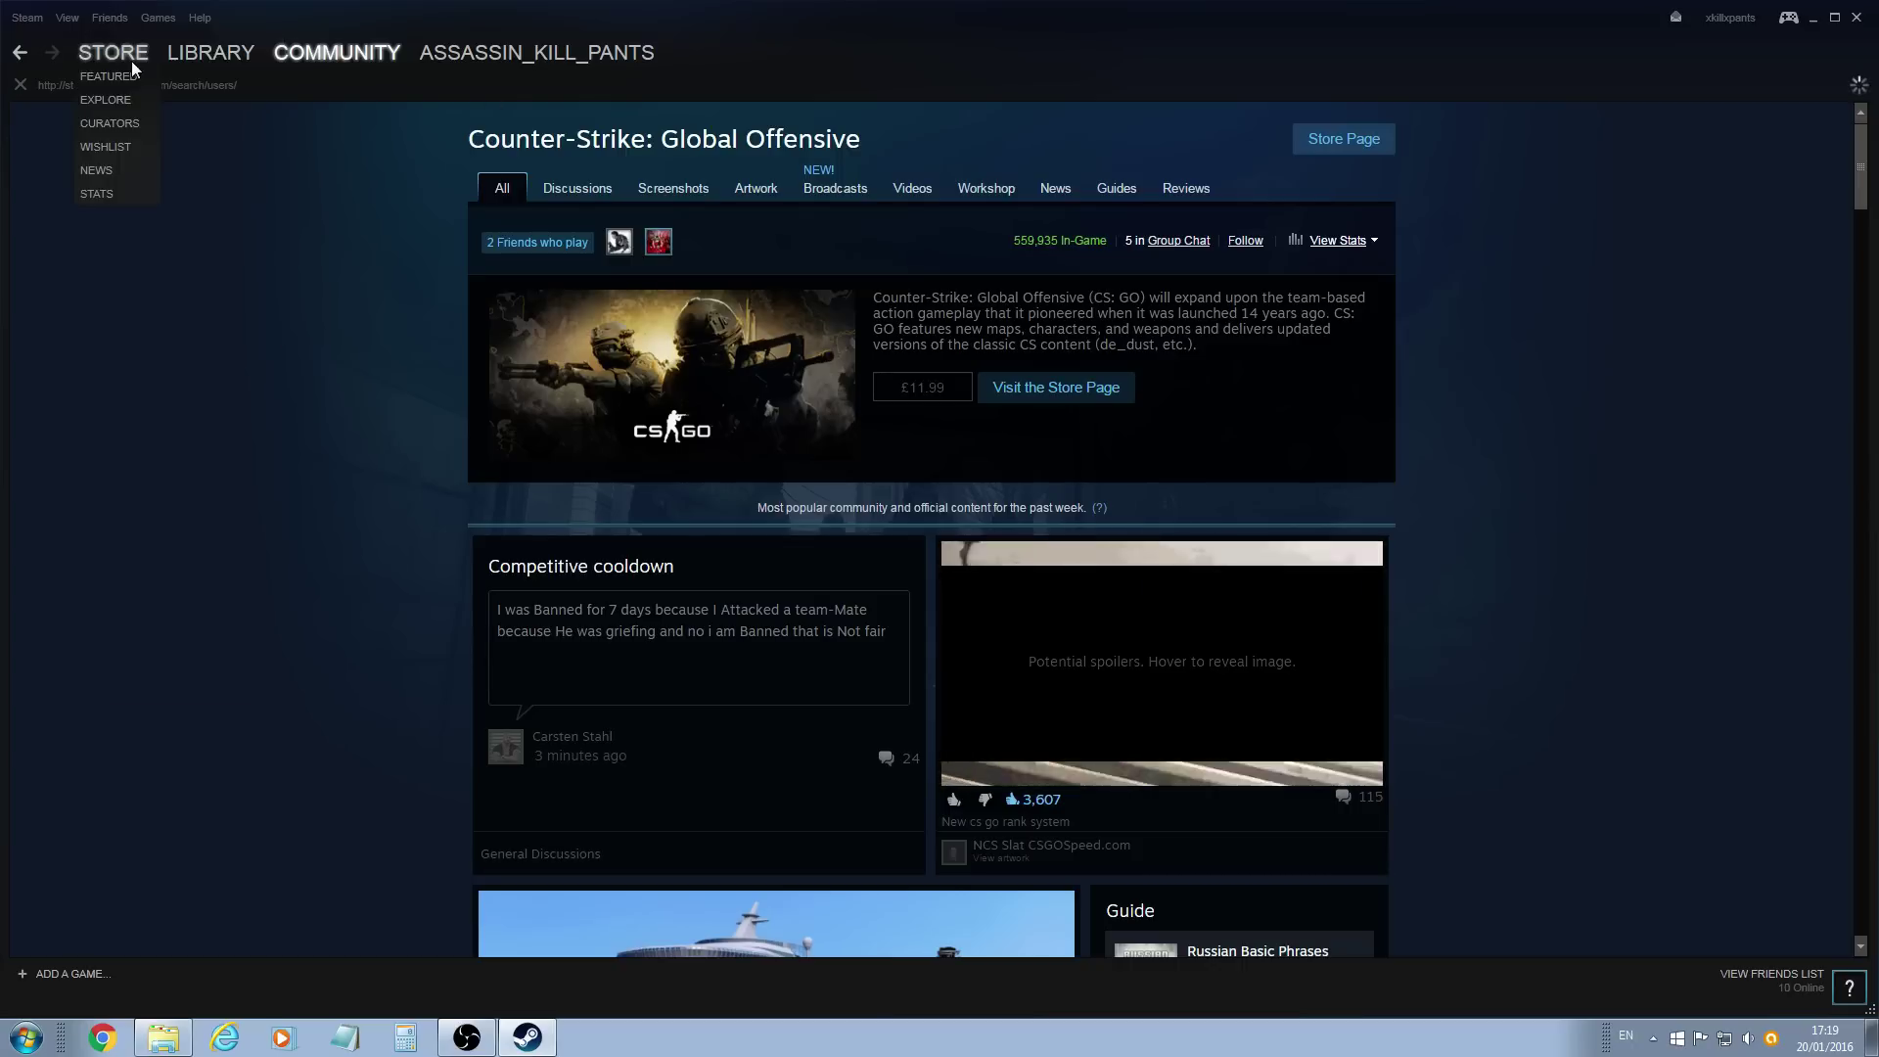
type("haskfjhasjkdh")
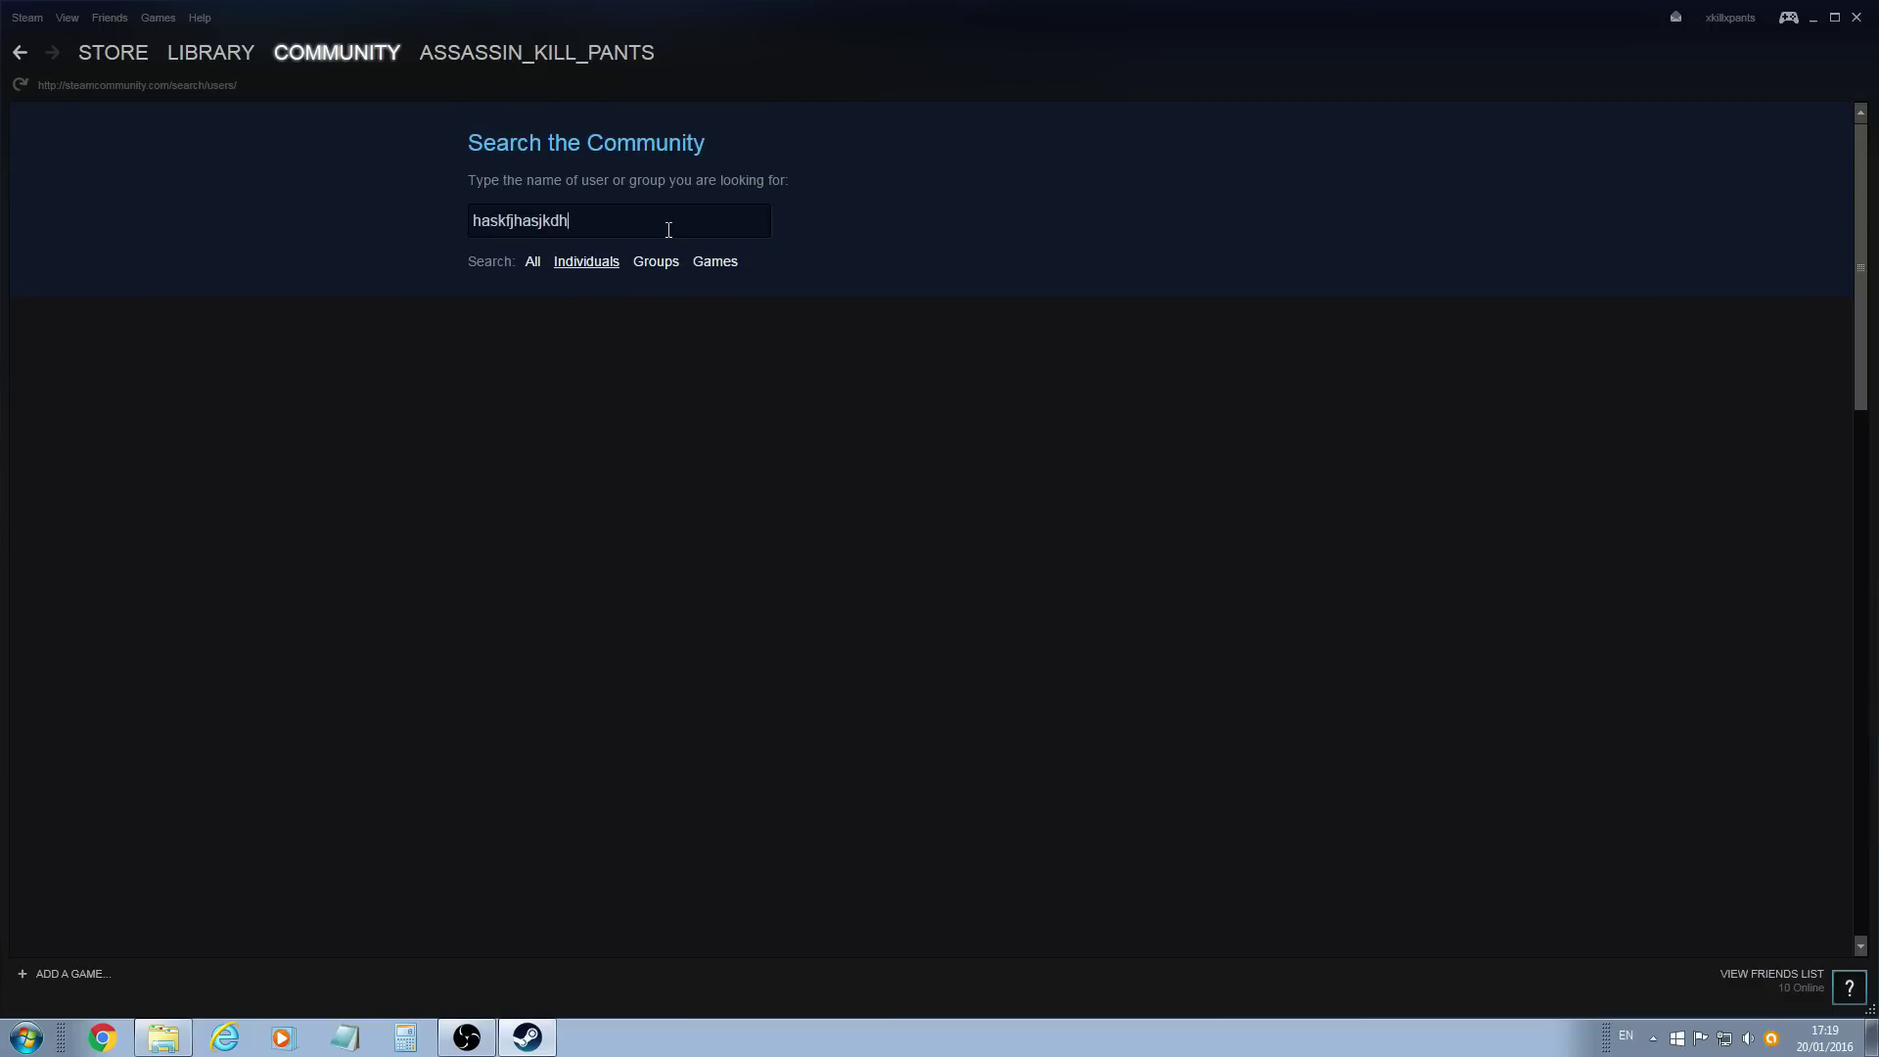
type("as")
key("Return")
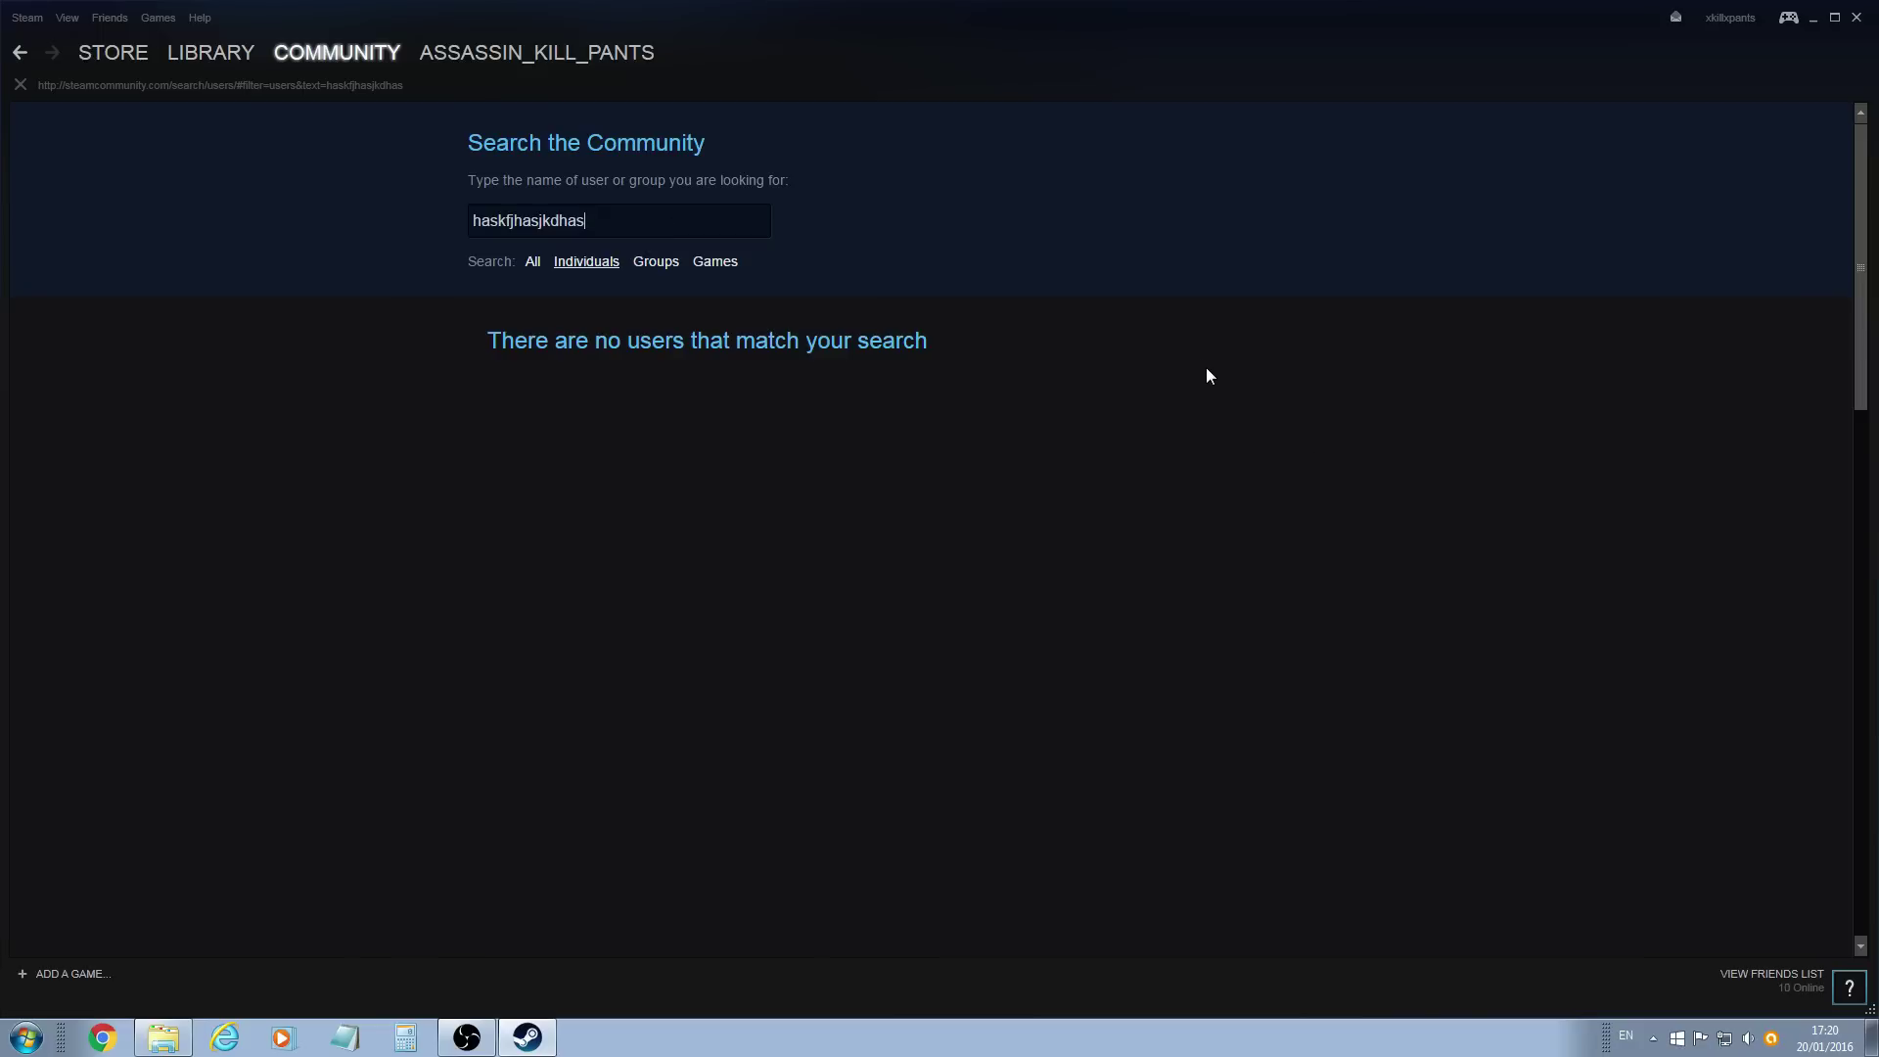
left_click(1734, 16)
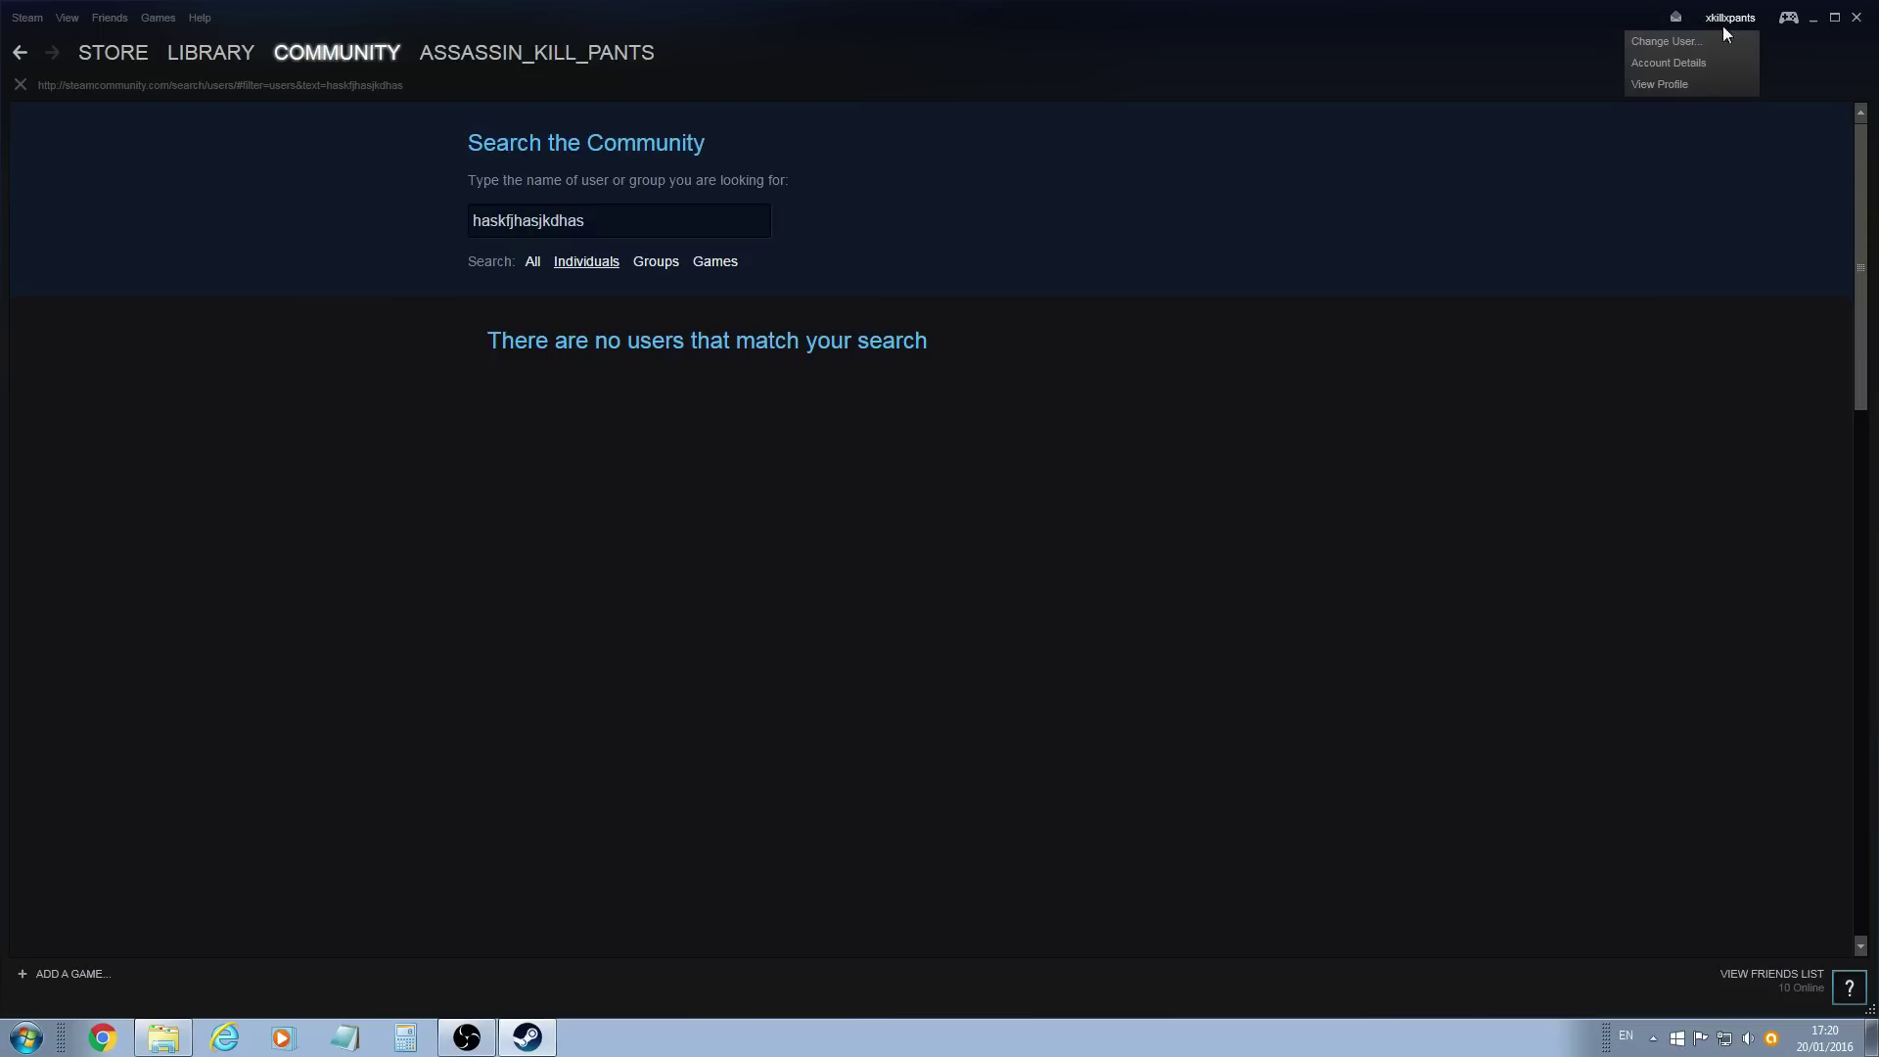
Step: Reach My Privacy Settings via View Profile and Edit Profile, showing public profile and private inventory
left_click(1675, 84)
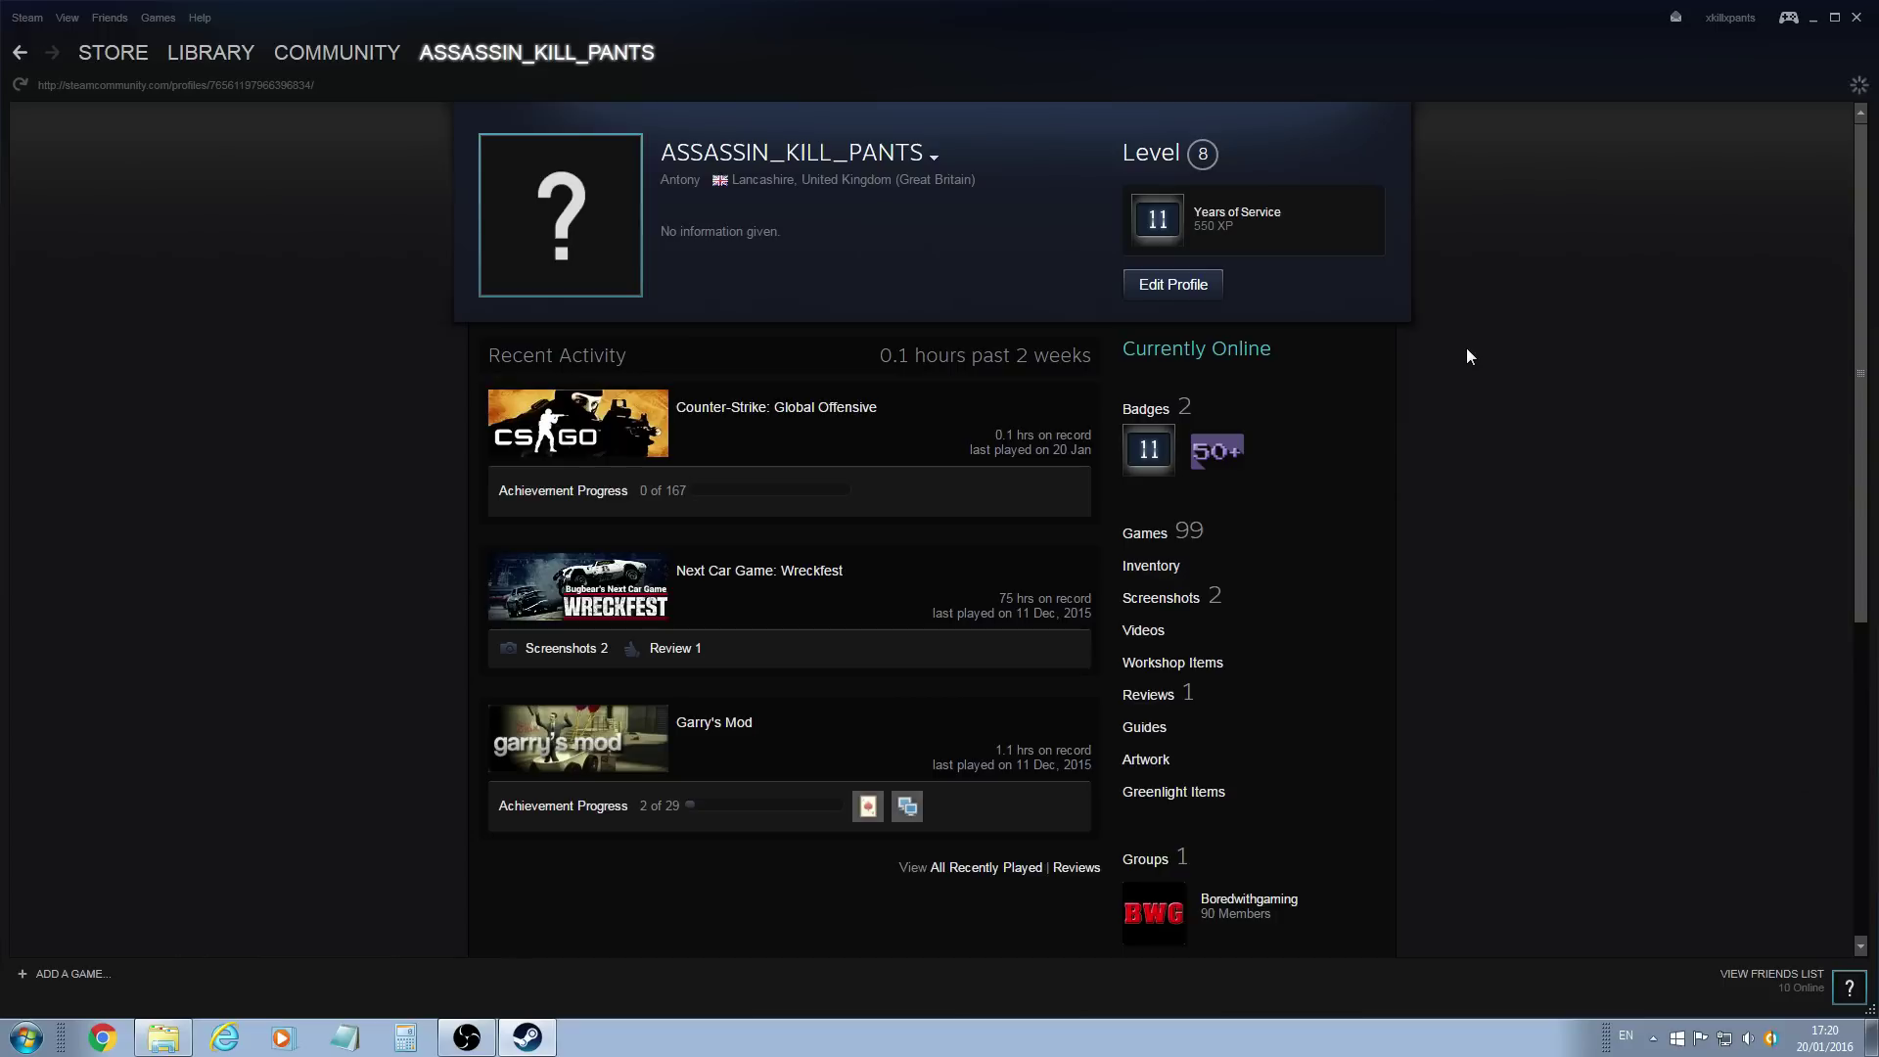
left_click(1172, 286)
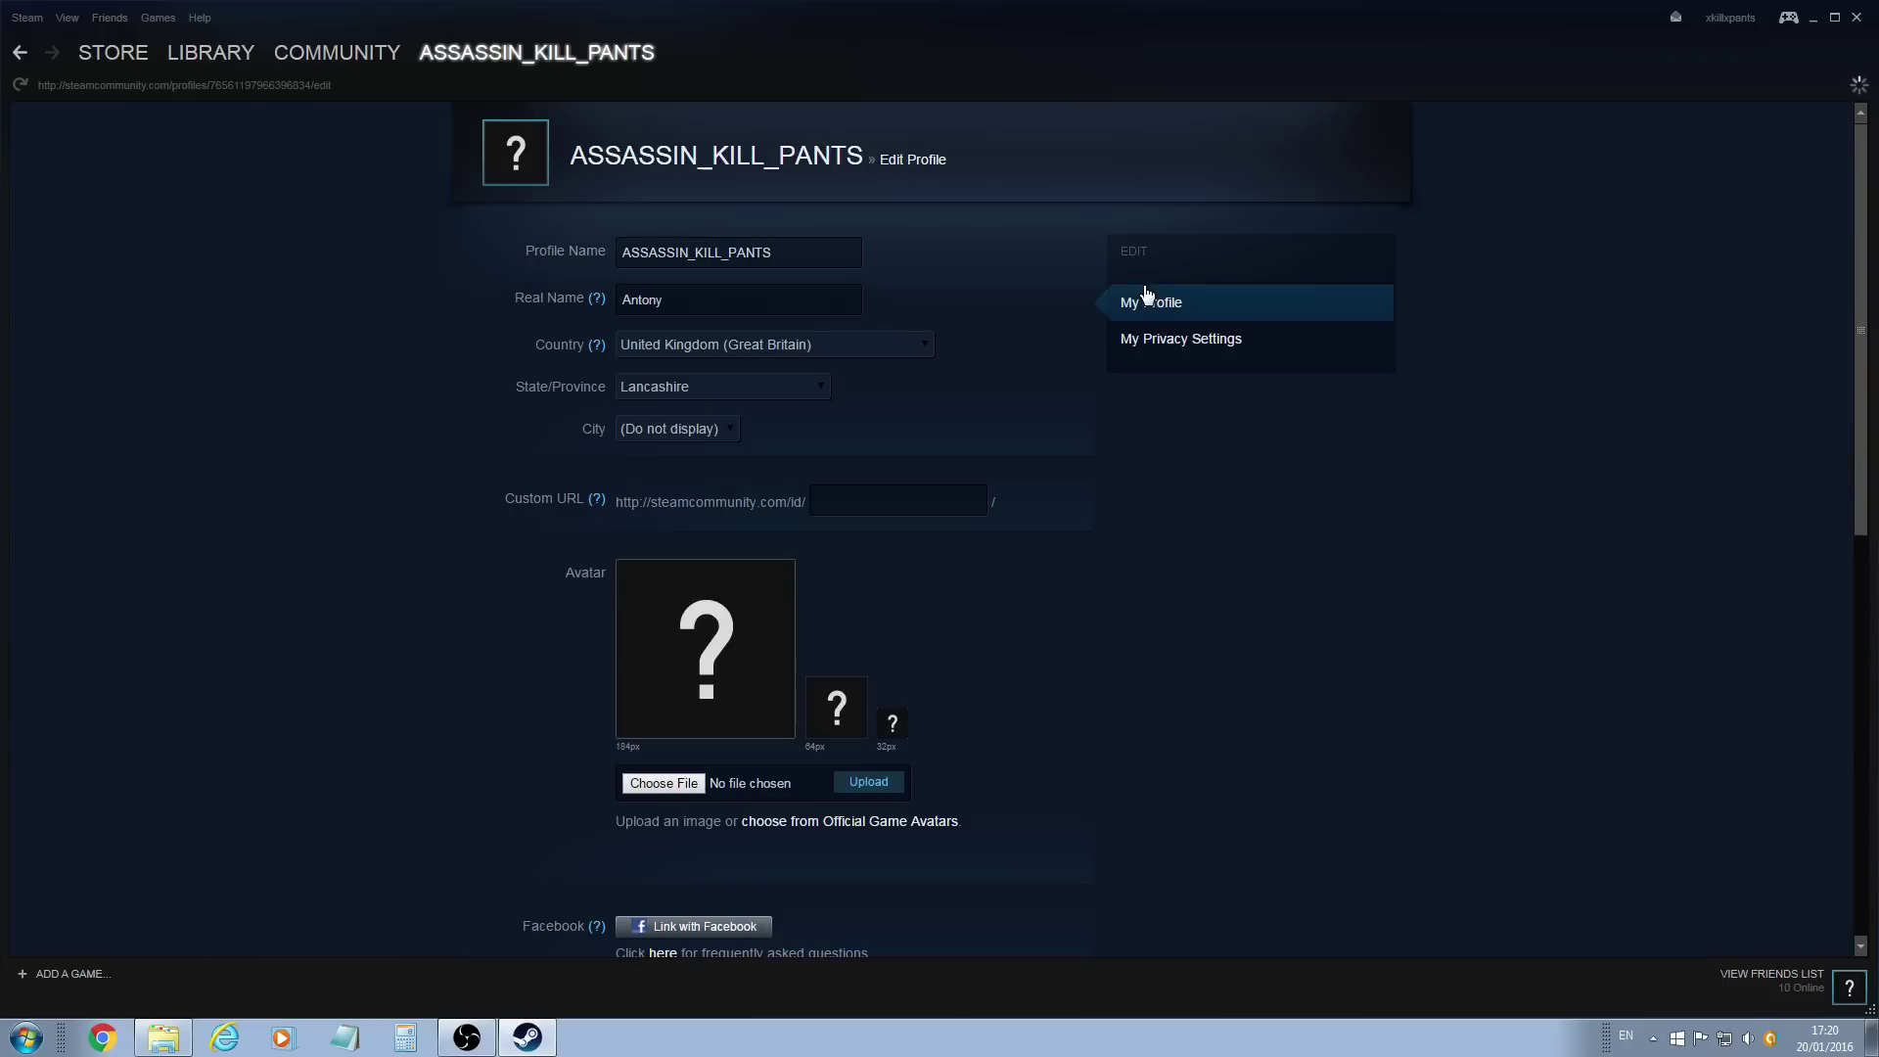
left_click(1227, 348)
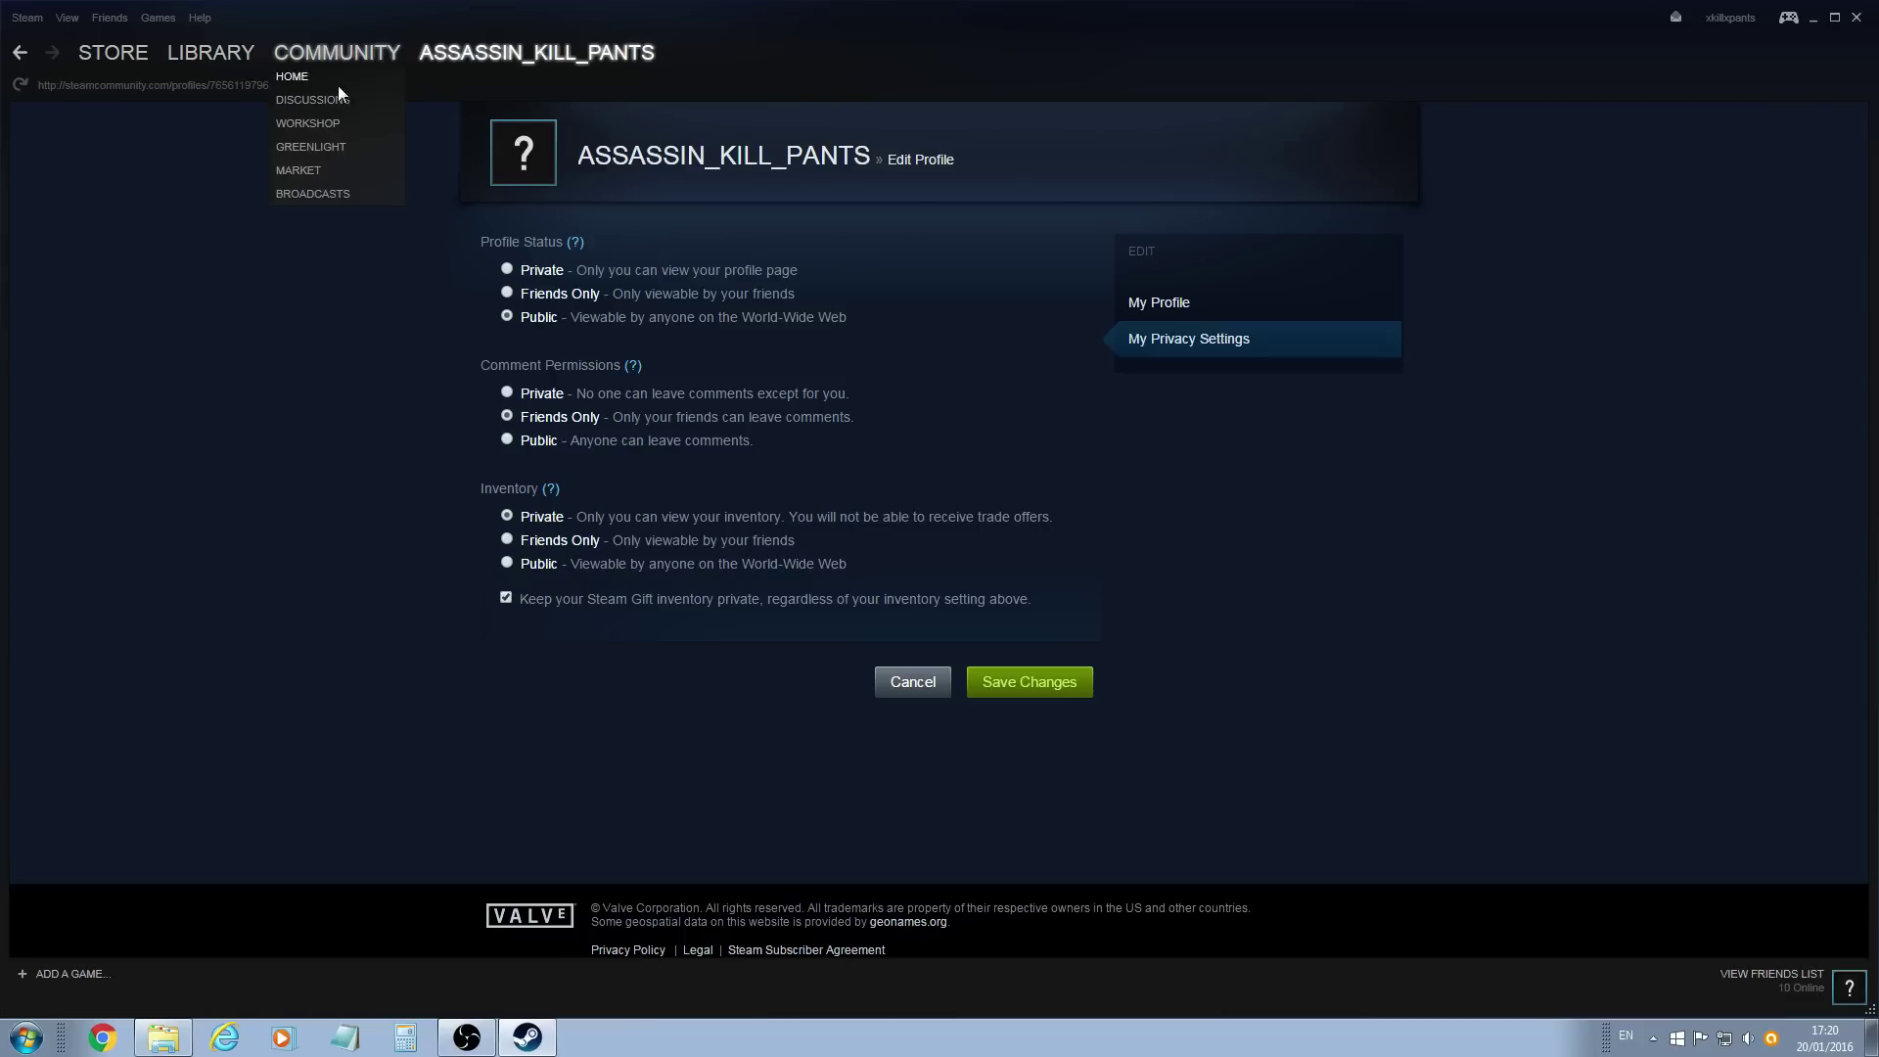
Step: Go to Steam Discussions and open the Counter-Strike: Global Offensive forum under recent games
left_click(335, 91)
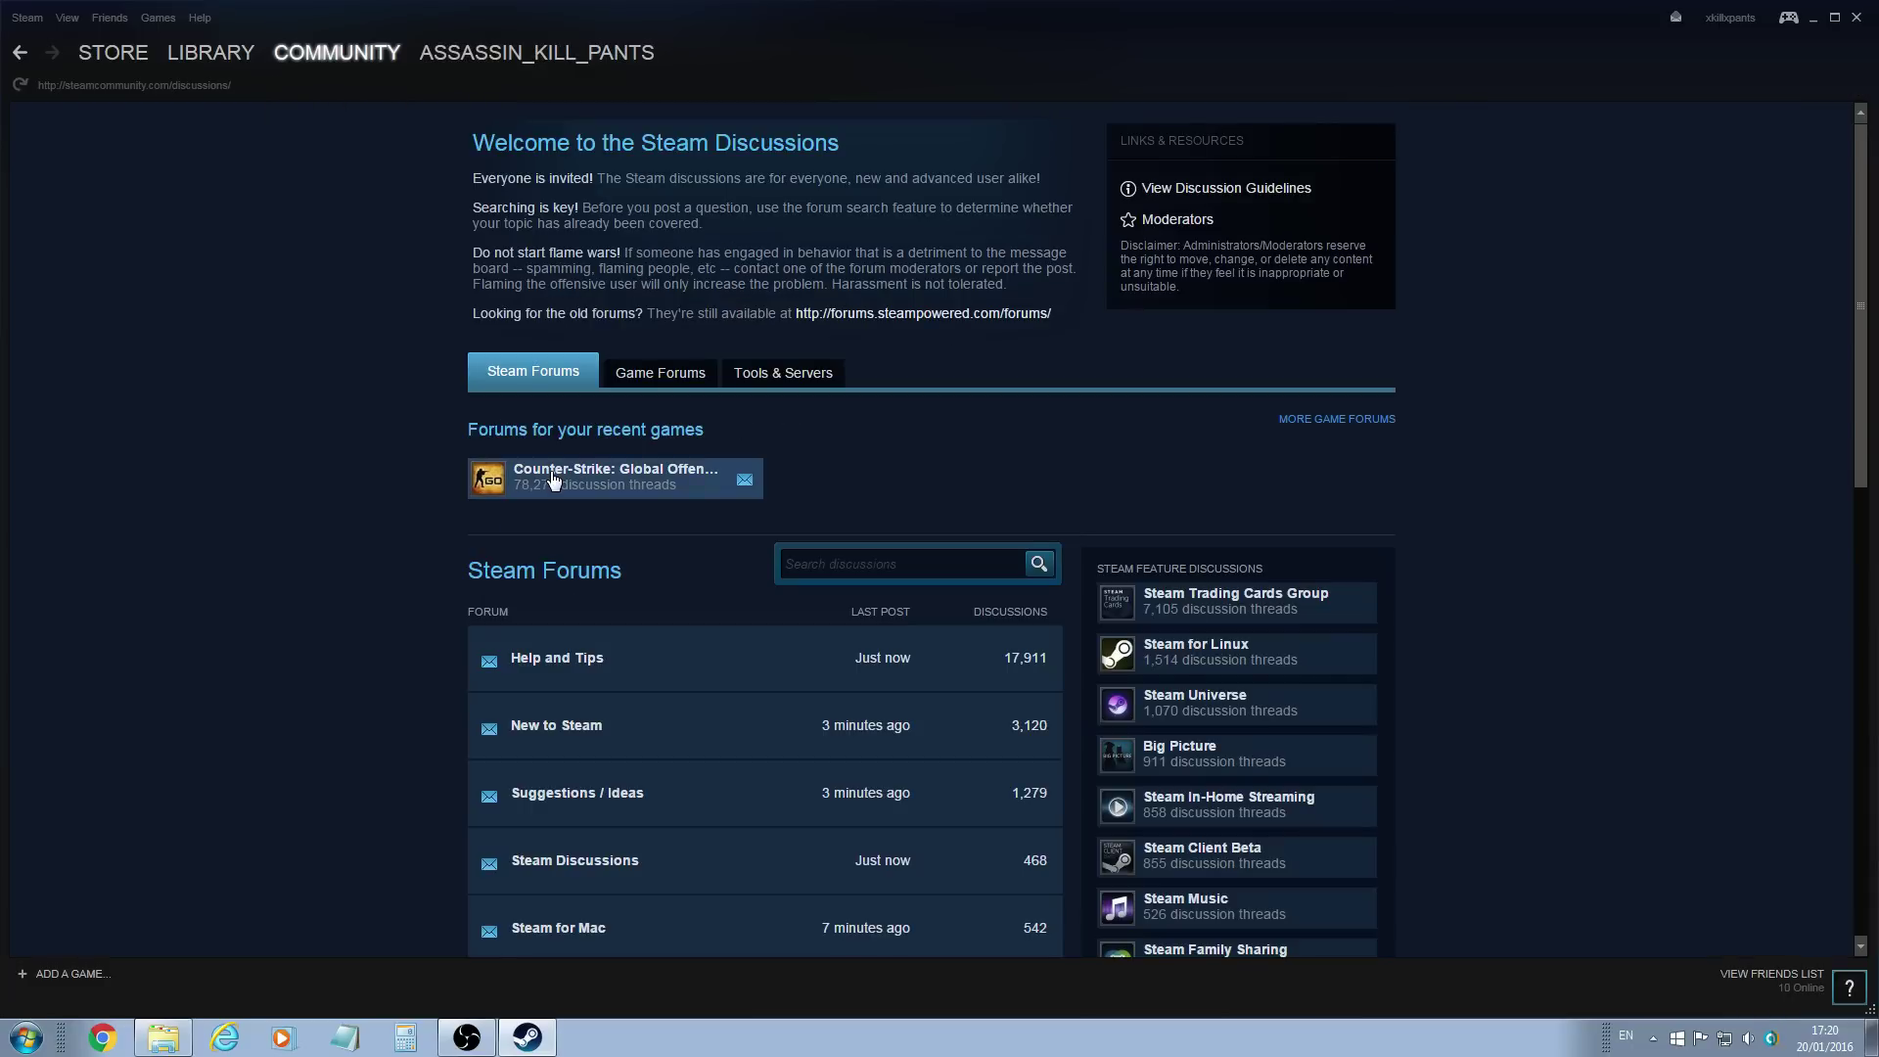
left_click(553, 482)
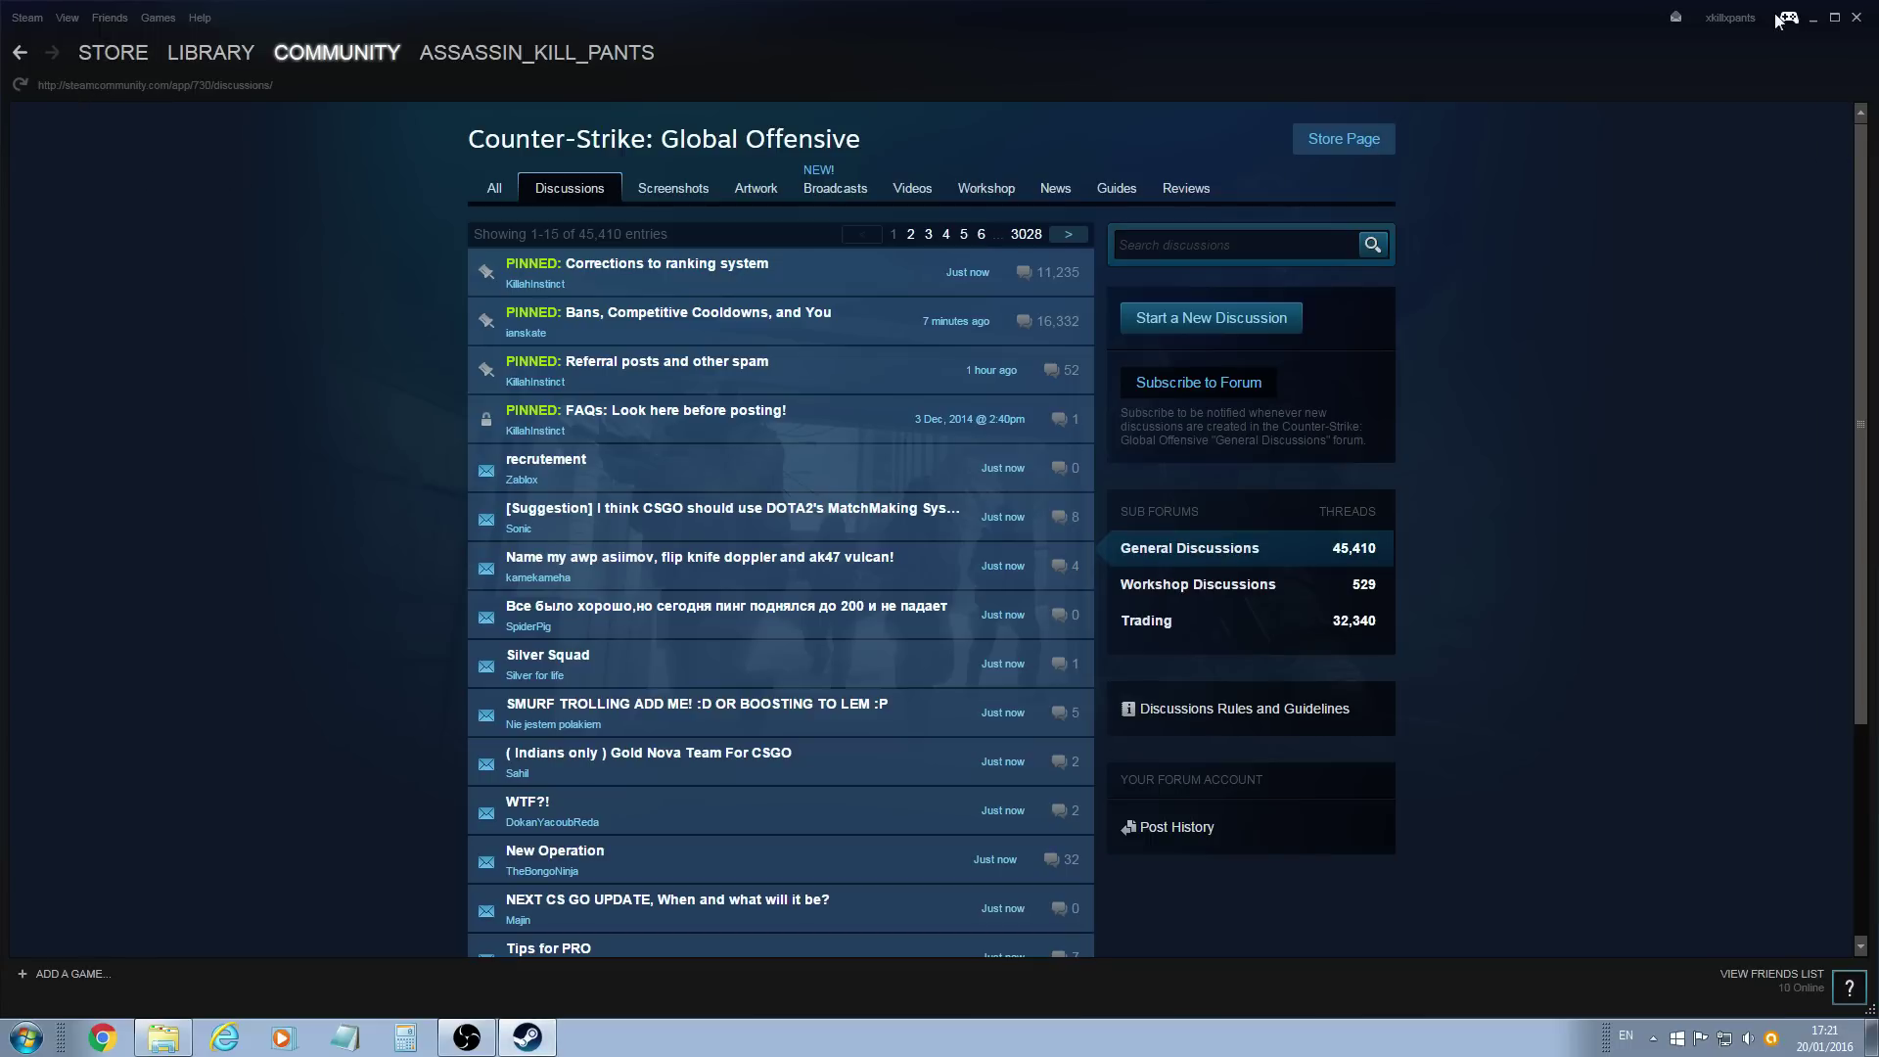
Step: Dismiss the account menu and go back to the Steam Discussions welcome page
left_click(1729, 18)
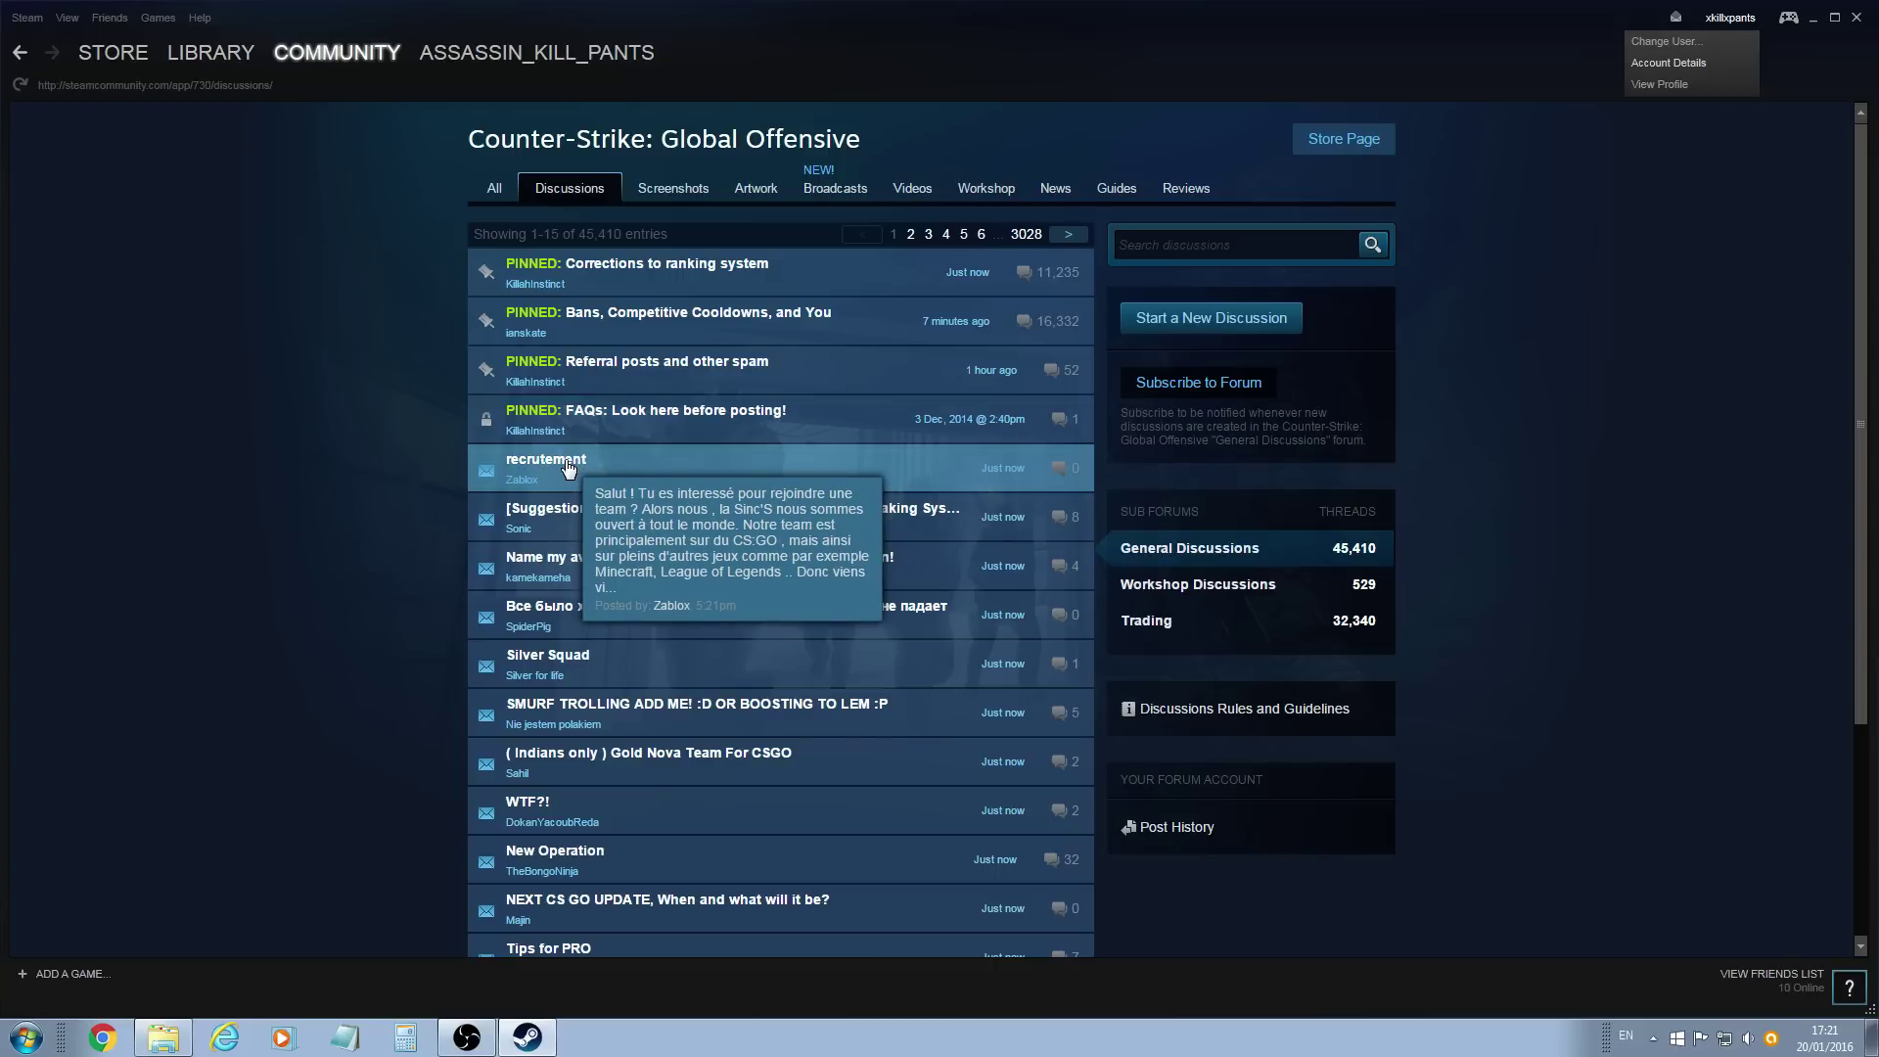
left_click(21, 51)
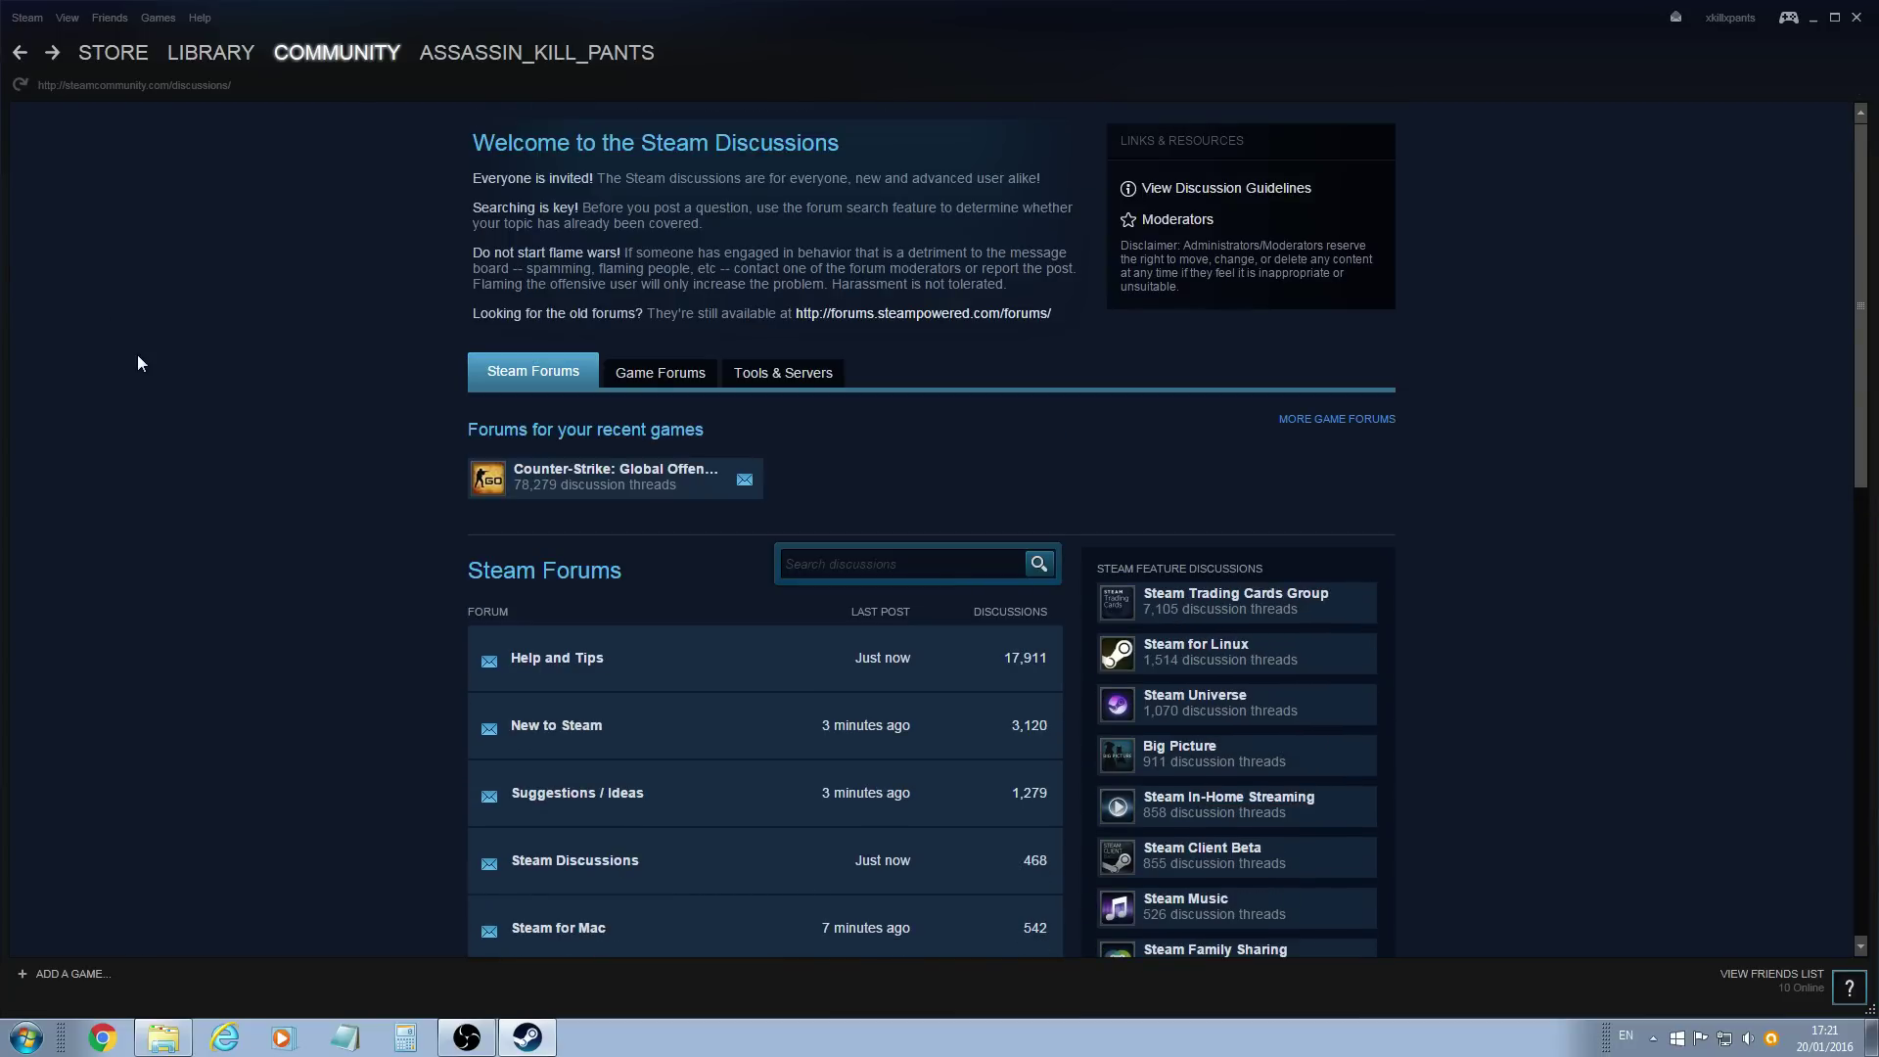